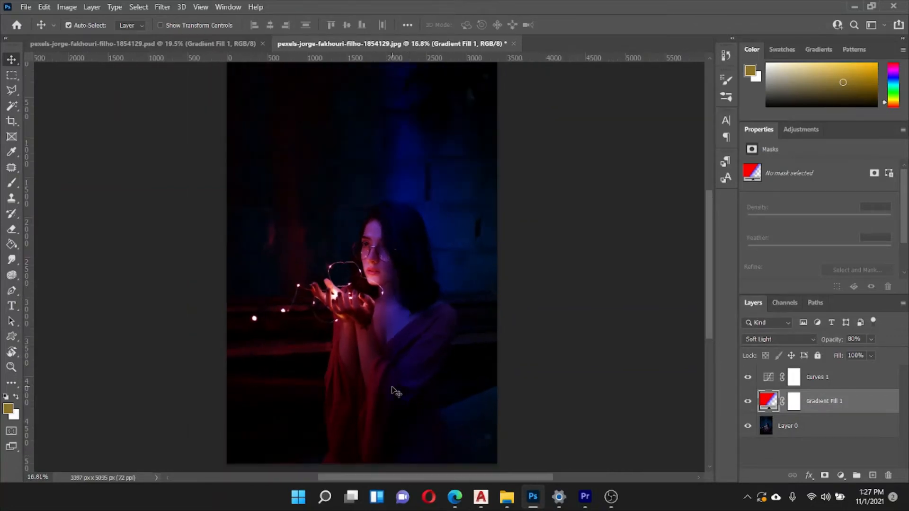
pyautogui.scroll(1, 395, 392)
pyautogui.scroll(-1, 395, 391)
pyautogui.scroll(-1, 395, 392)
pyautogui.scroll(1, 395, 391)
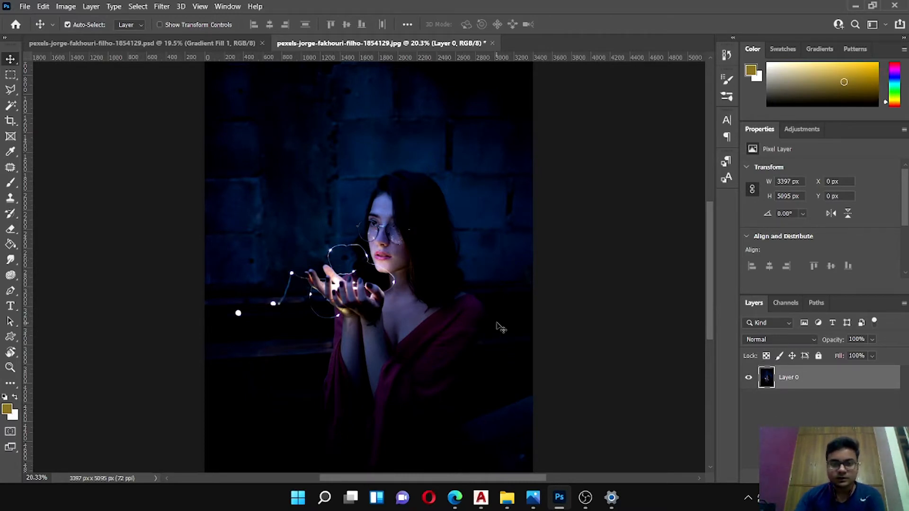
pyautogui.scroll(-1, 499, 324)
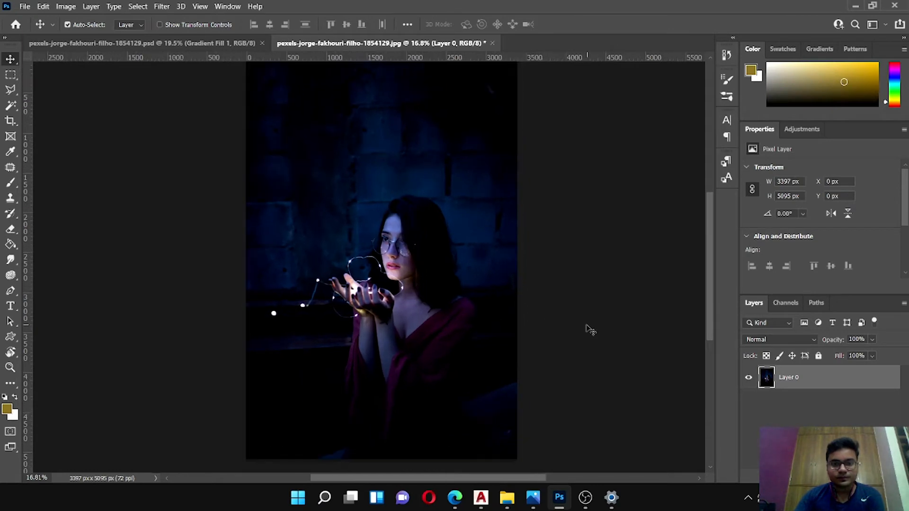
# Step: Add a Gradient fill layer above the portrait from the fill/adjustment layer list
pyautogui.click(838, 422)
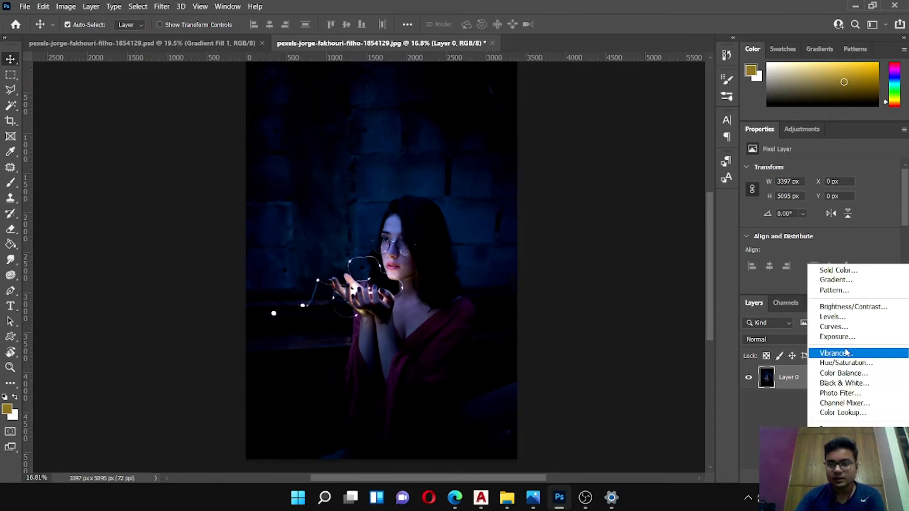
pyautogui.click(838, 280)
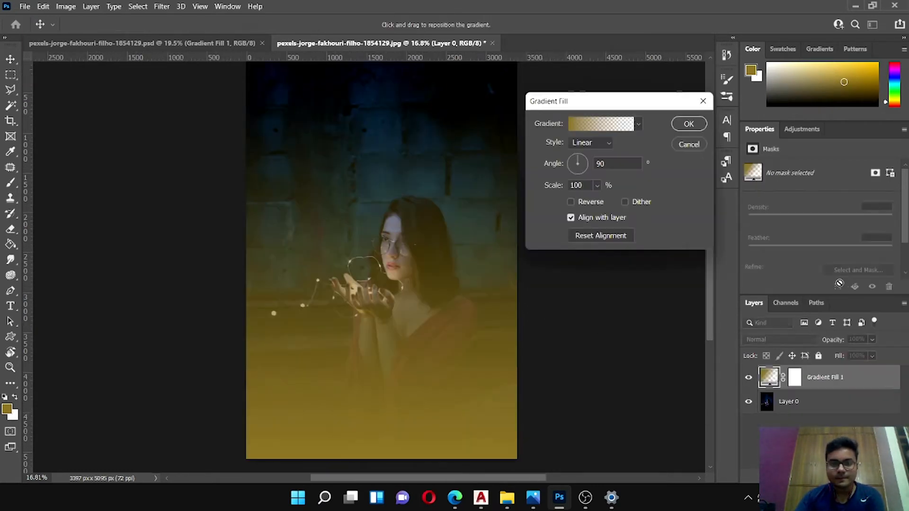
# Step: Set the gradient's left colour stop to pure red
pyautogui.click(597, 124)
pyautogui.doubleClick(606, 267)
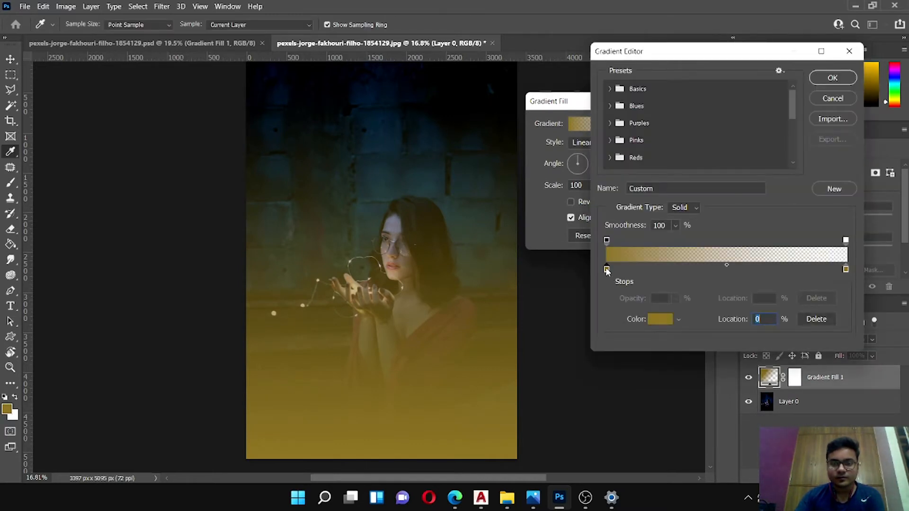
pyautogui.moveTo(758, 207); pyautogui.dragTo(758, 178)
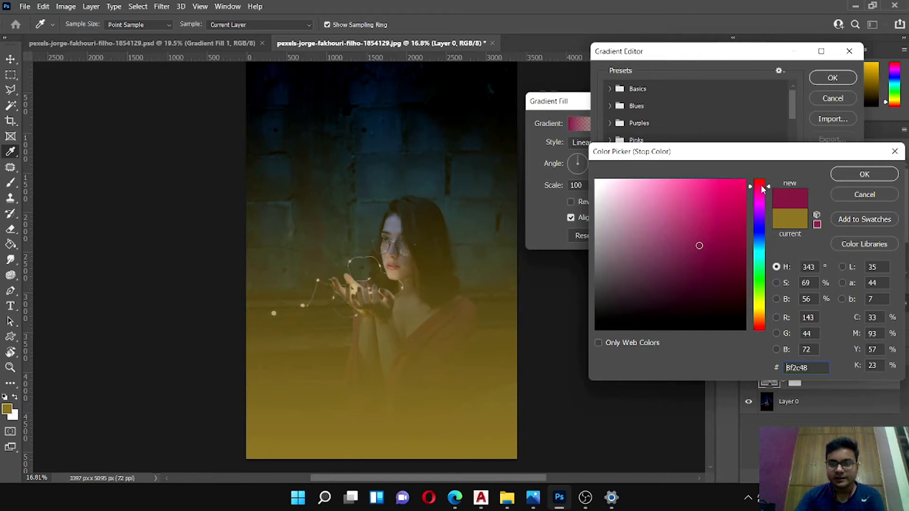
pyautogui.click(746, 180)
pyautogui.click(859, 175)
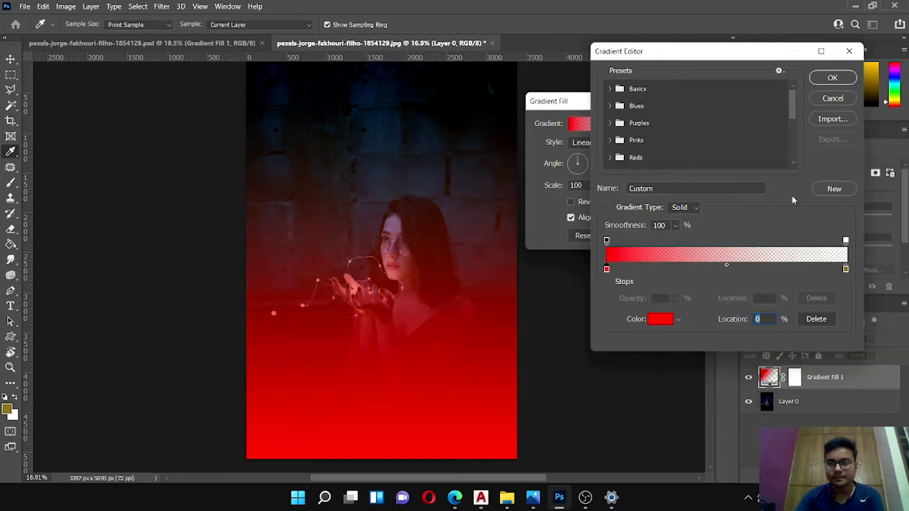
# Step: Set the right colour stop to blue #2a00ff and accept the red-to-blue gradient
pyautogui.doubleClick(845, 271)
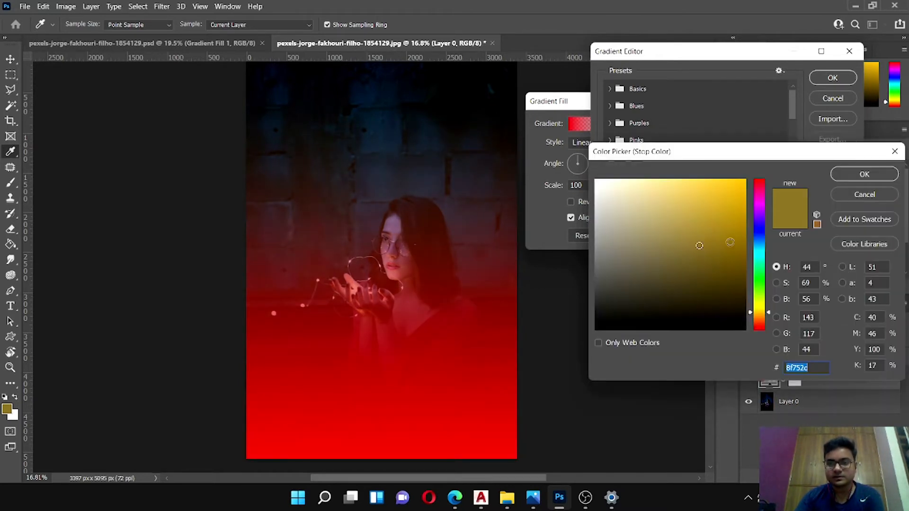
pyautogui.click(759, 226)
pyautogui.click(745, 180)
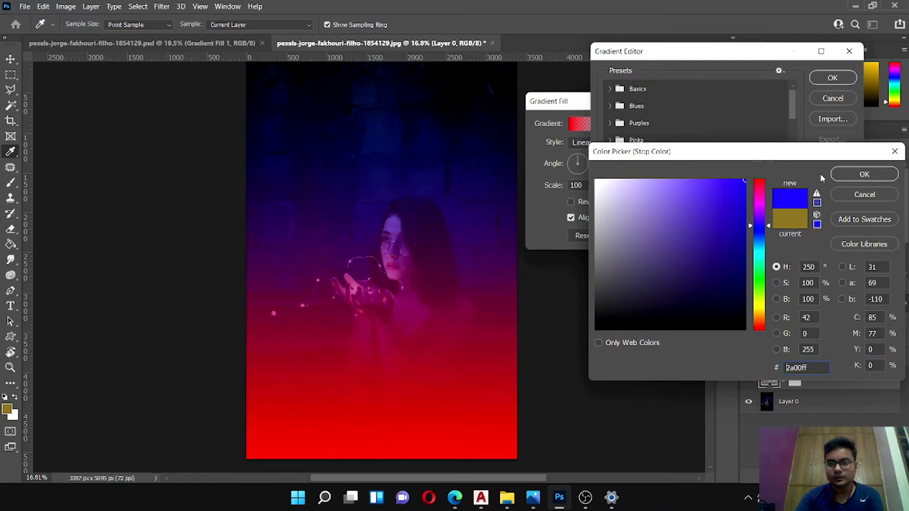
pyautogui.click(864, 175)
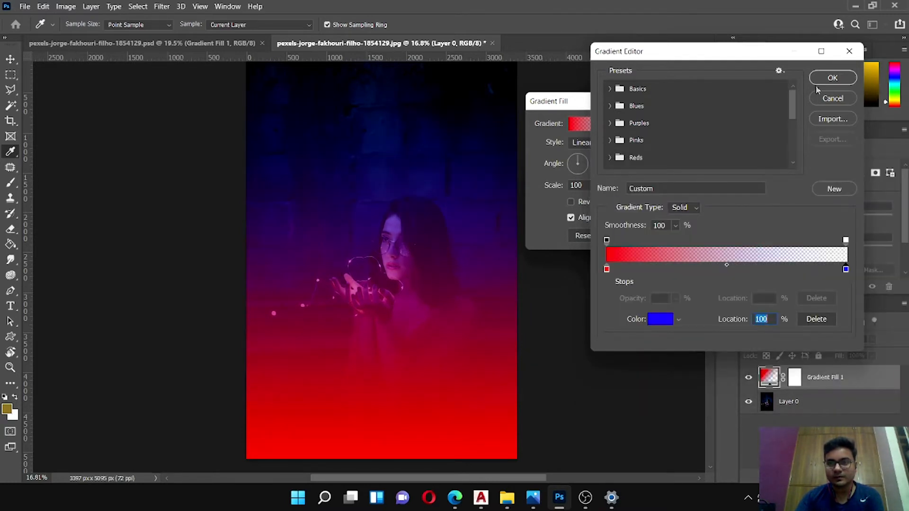
pyautogui.click(832, 77)
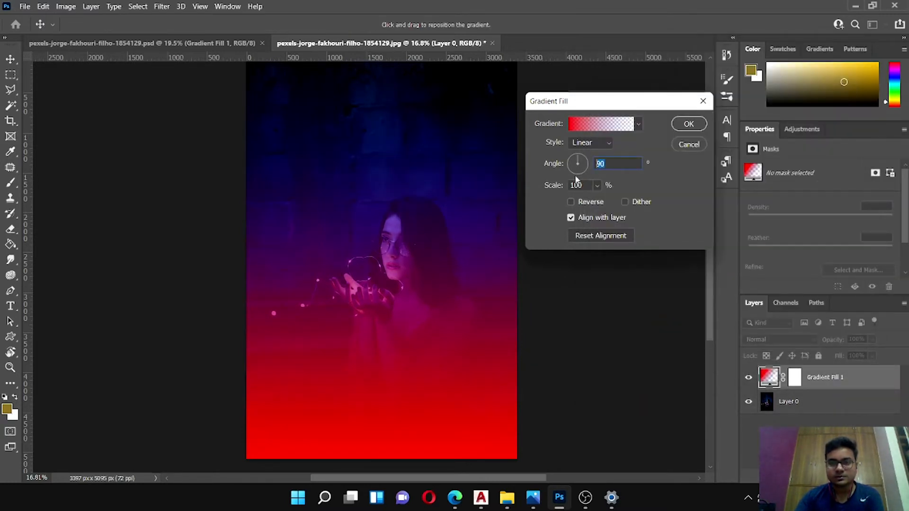
# Step: Set the gradient angle to 360 so it sweeps horizontally, then revisit its colour stops
pyautogui.click(582, 160)
pyautogui.write('0')
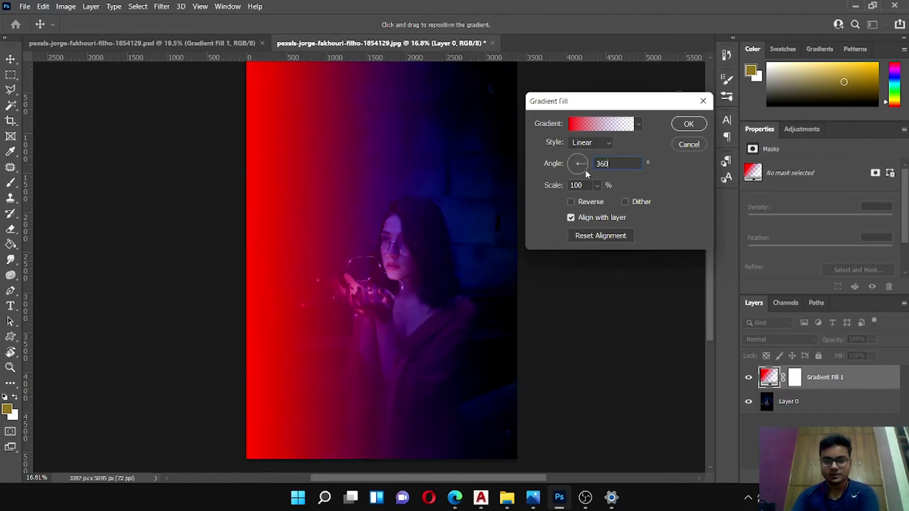
pyautogui.click(613, 125)
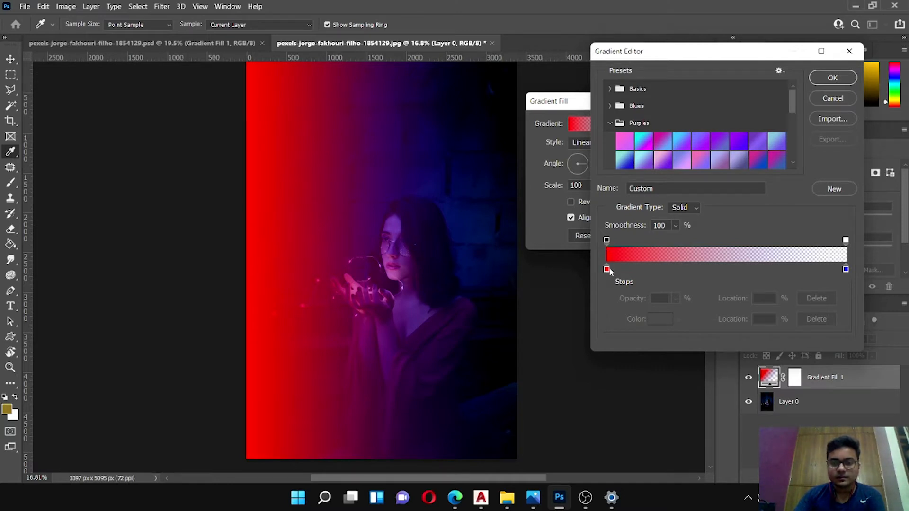
# Step: Pull the red and blue stops toward the middle, tightening the transition to about 52%
pyautogui.moveTo(608, 270); pyautogui.dragTo(672, 269)
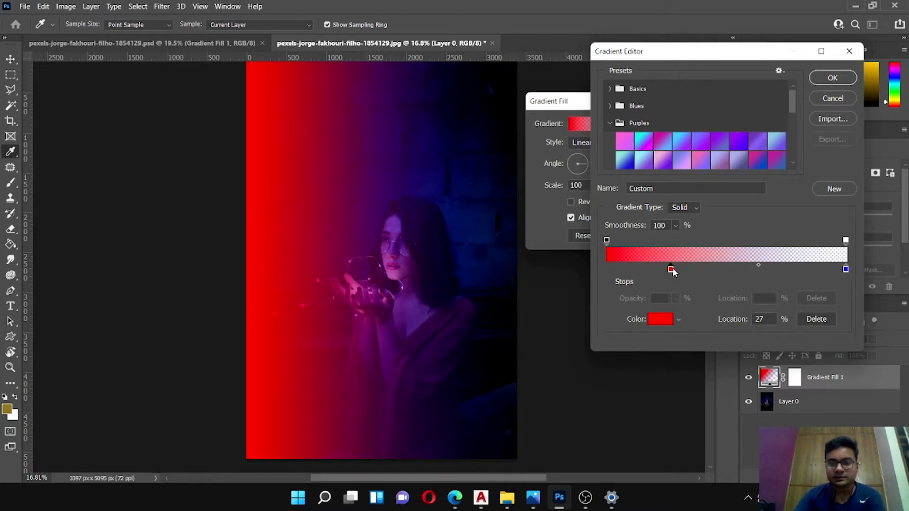
pyautogui.moveTo(706, 270); pyautogui.dragTo(707, 270)
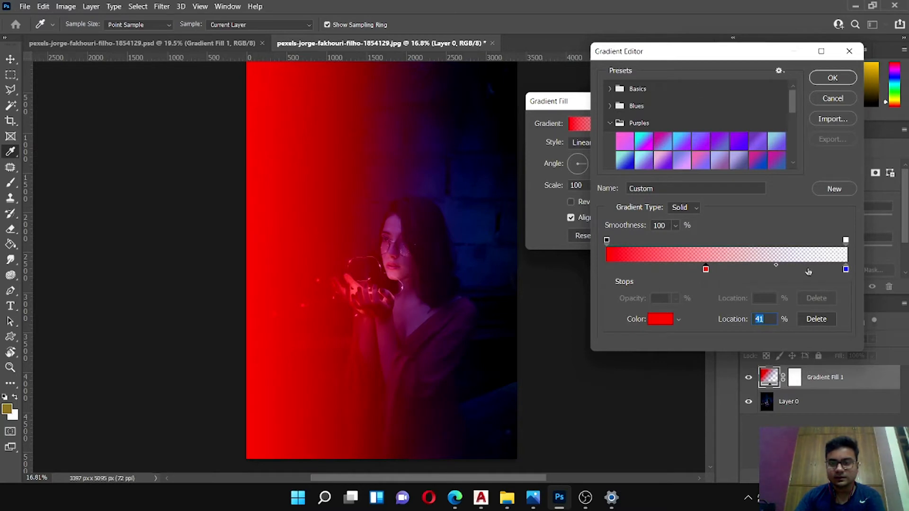
pyautogui.moveTo(846, 269)
pyautogui.mouseDown()
pyautogui.moveTo(754, 268)
pyautogui.moveTo(762, 270)
pyautogui.mouseUp()
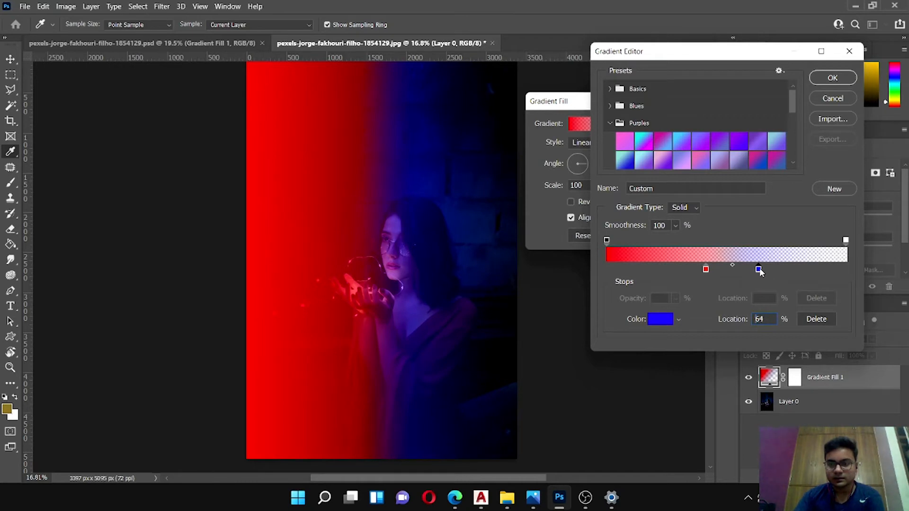
pyautogui.moveTo(707, 270); pyautogui.dragTo(720, 269)
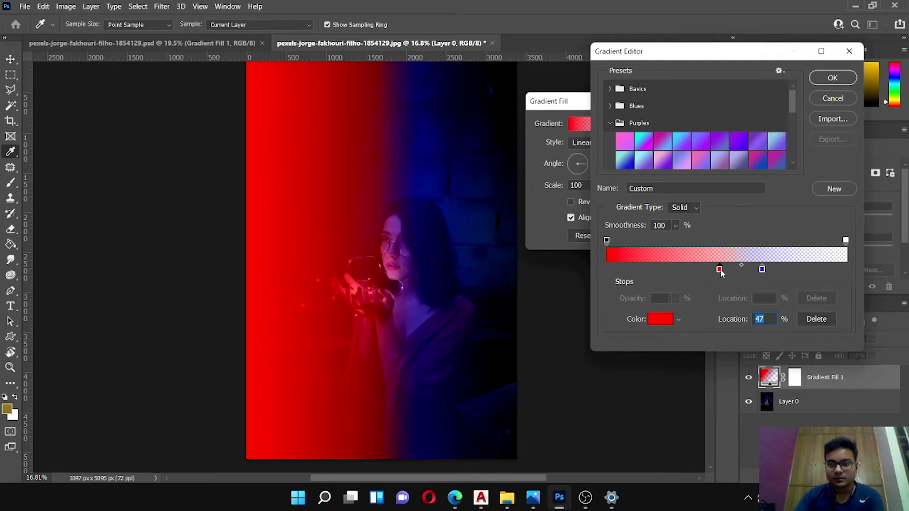
pyautogui.moveTo(720, 269); pyautogui.dragTo(730, 270)
pyautogui.moveTo(729, 271); pyautogui.dragTo(733, 271)
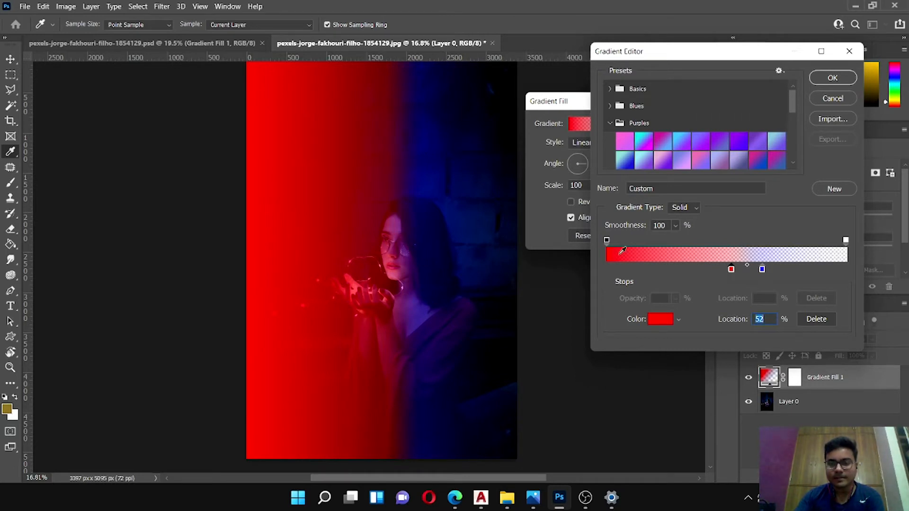
# Step: Move the left opacity stop to 57% and confirm the sharpened red-to-blue gradient
pyautogui.moveTo(606, 241); pyautogui.dragTo(742, 241)
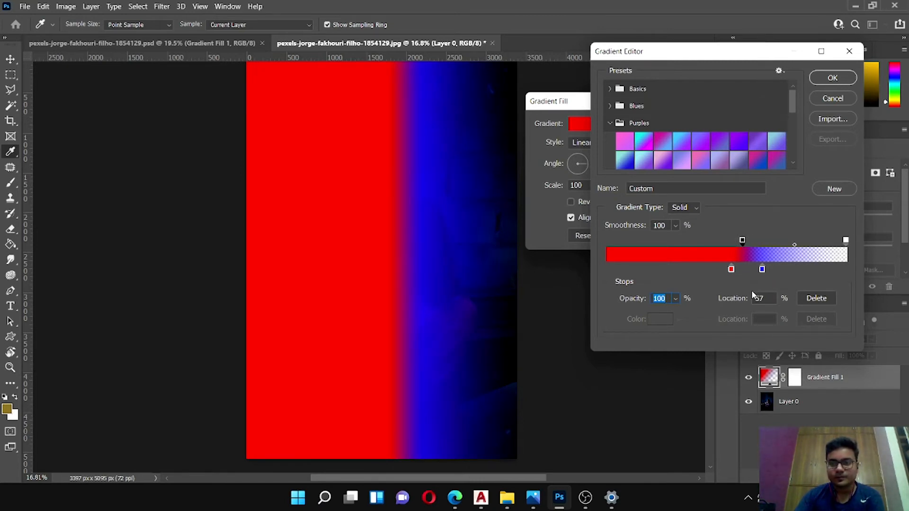
pyautogui.click(832, 78)
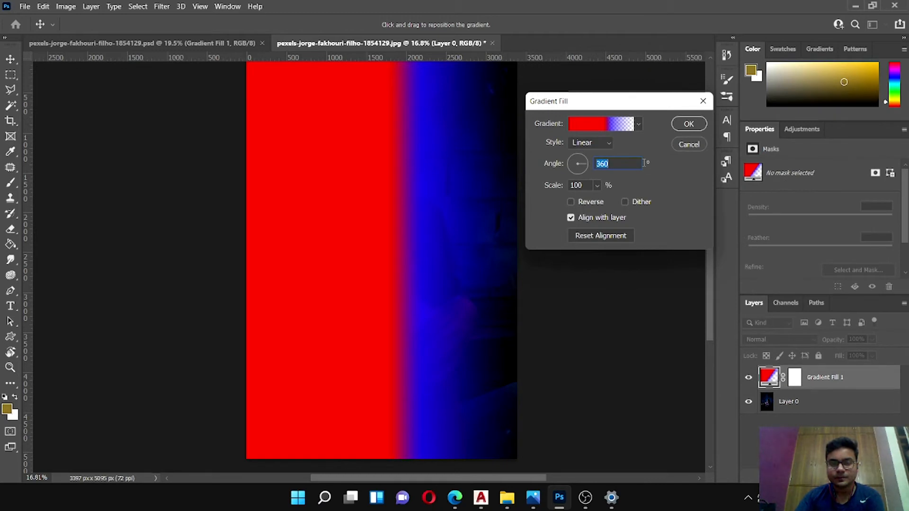
# Step: Apply the gradient fill and set Gradient Fill 1's blend mode to Soft Light
pyautogui.click(688, 123)
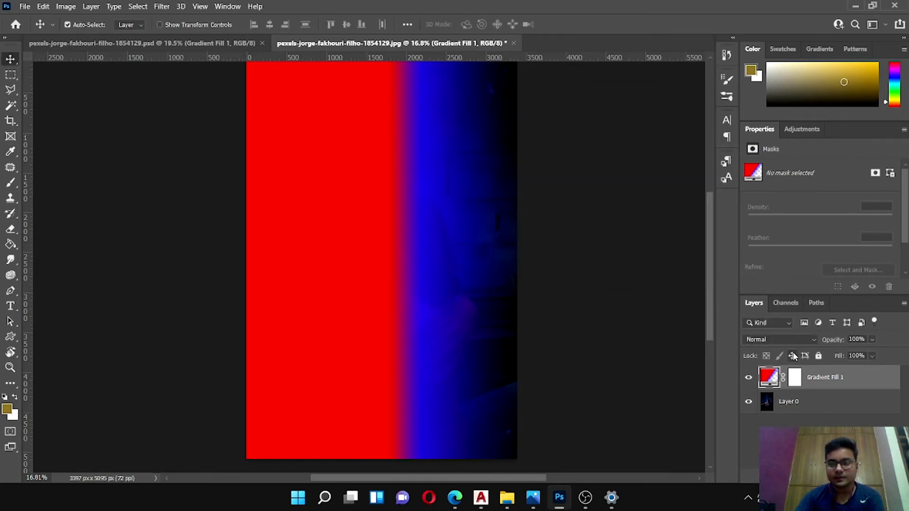
pyautogui.click(780, 339)
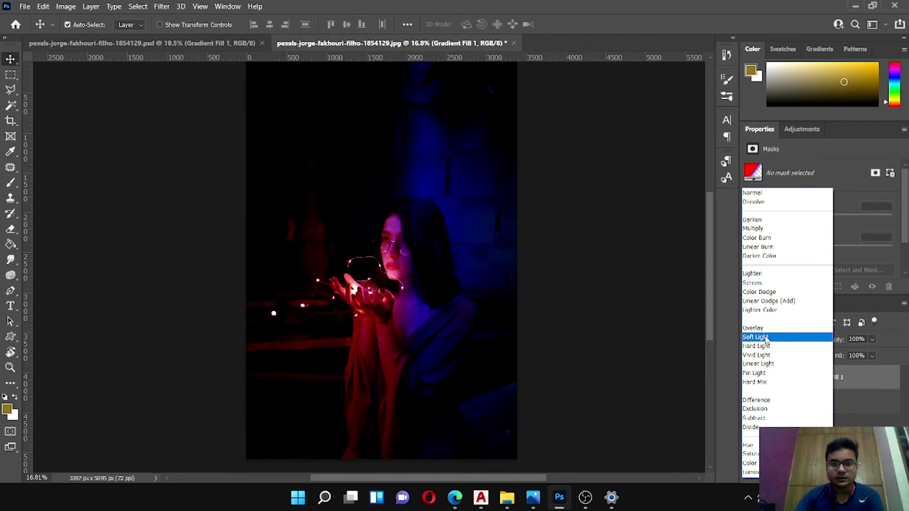
pyautogui.click(766, 338)
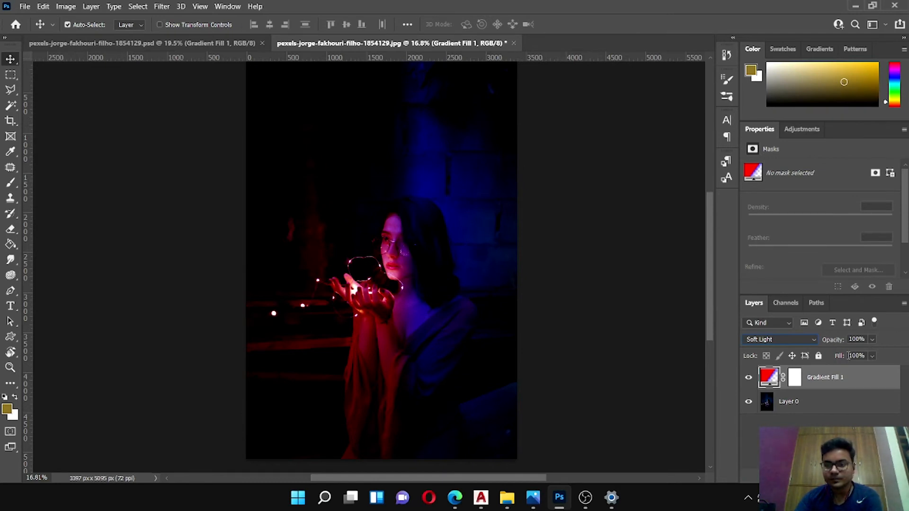
# Step: Add a Curves adjustment layer and pull the curve down to darken the image
pyautogui.click(801, 128)
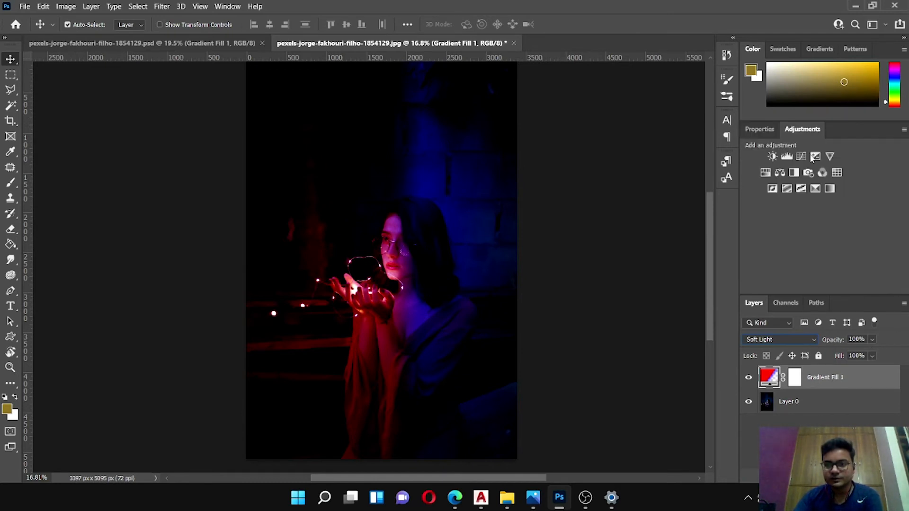
pyautogui.click(801, 157)
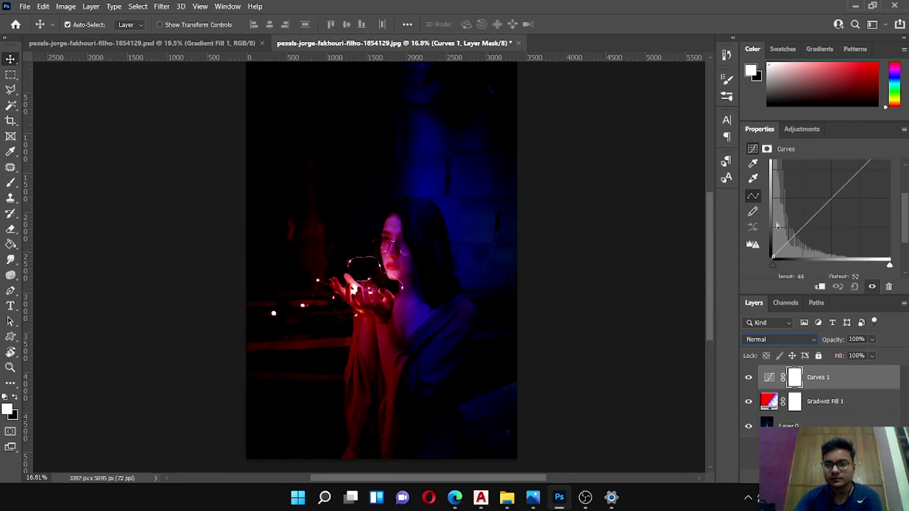
pyautogui.moveTo(797, 232); pyautogui.dragTo(802, 243)
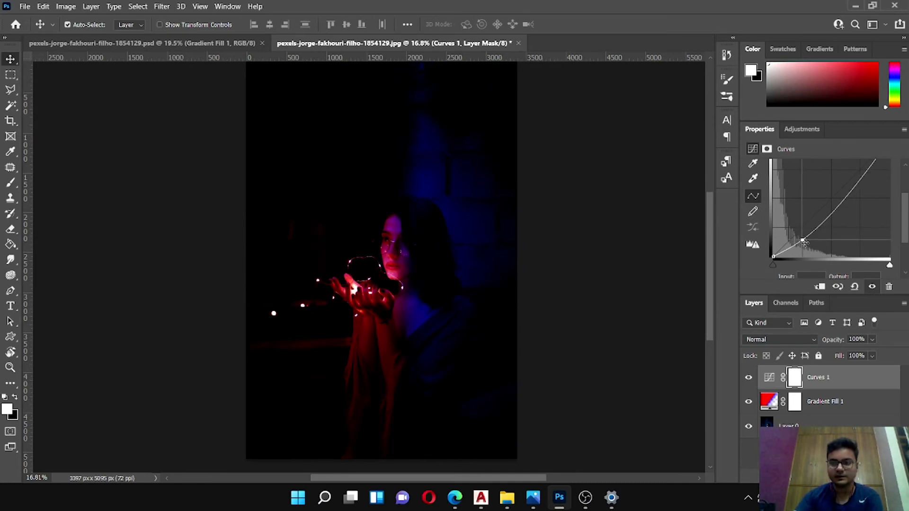
# Step: Set the Curves 1 layer opacity to 50%, then select Gradient Fill 1
pyautogui.click(857, 339)
pyautogui.write('50')
pyautogui.press('Return')
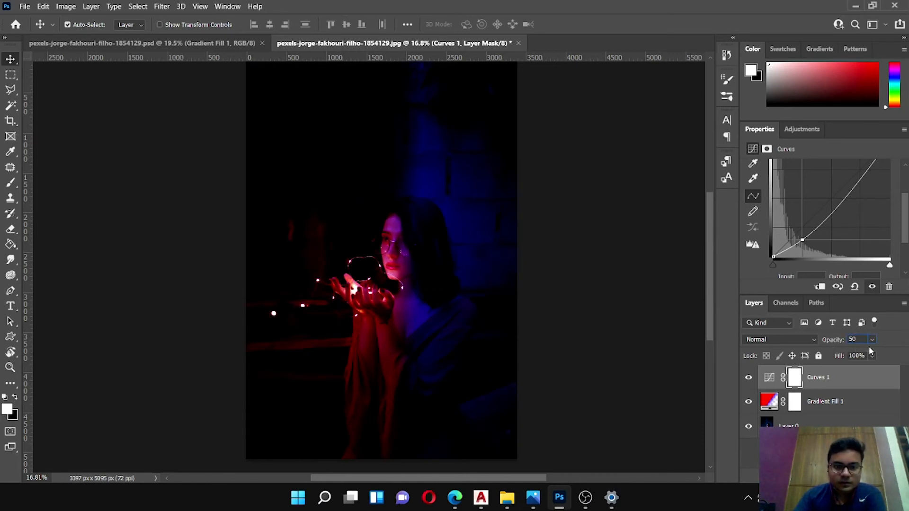
pyautogui.click(837, 402)
# Step: Set the Gradient Fill 1 layer opacity to 80%
pyautogui.click(857, 339)
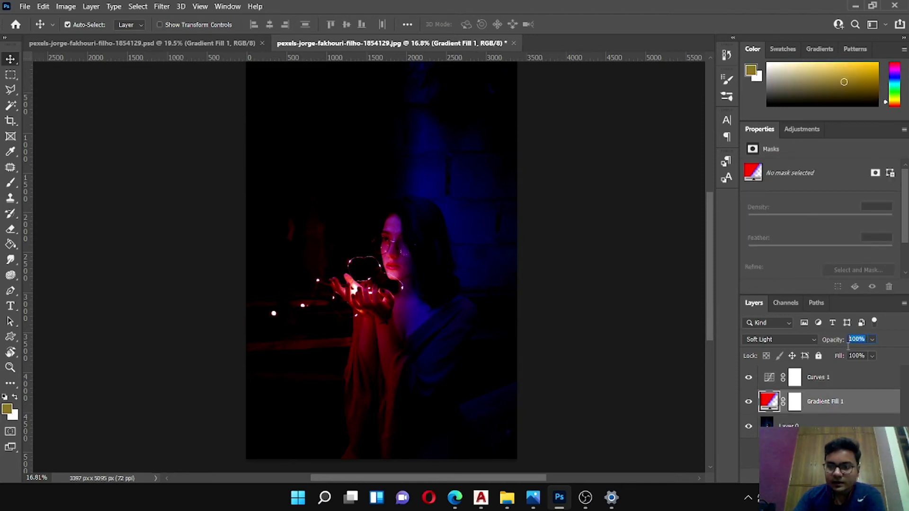
pyautogui.write('8')
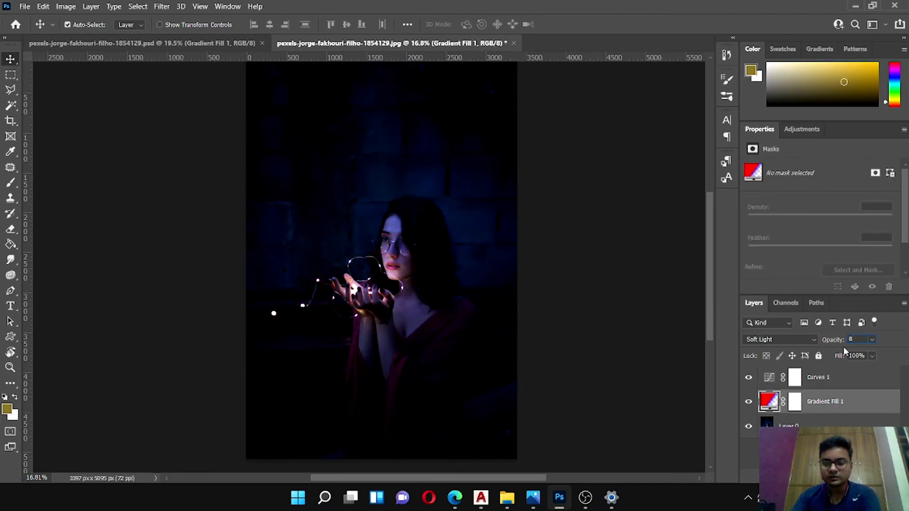
pyautogui.write('0')
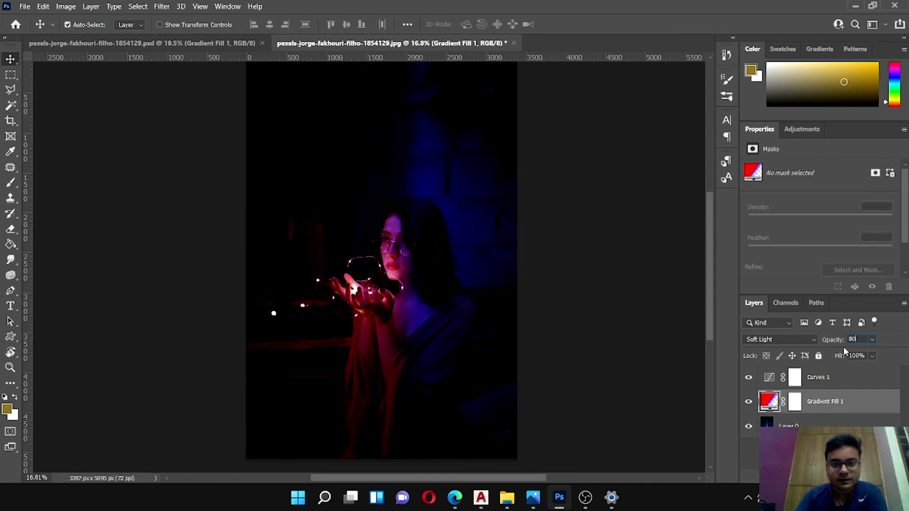
pyautogui.press('Return')
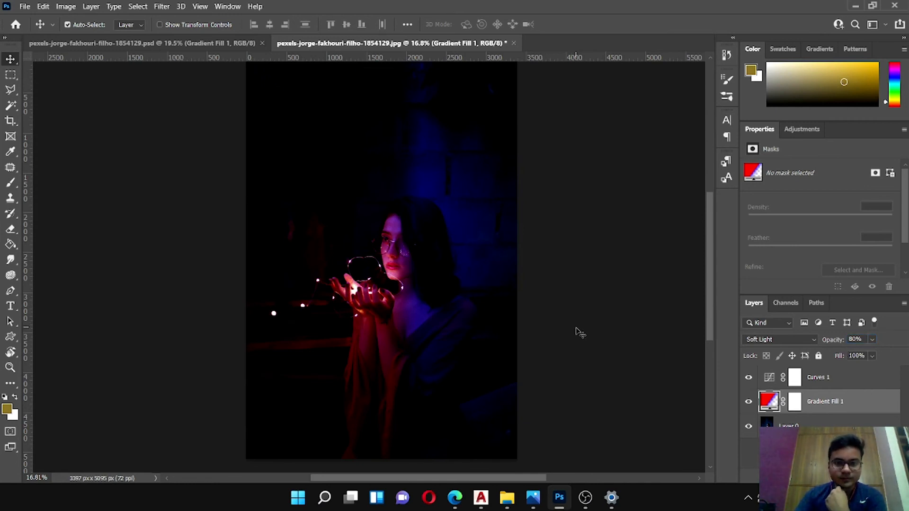
pyautogui.hscroll(1, 579, 342)
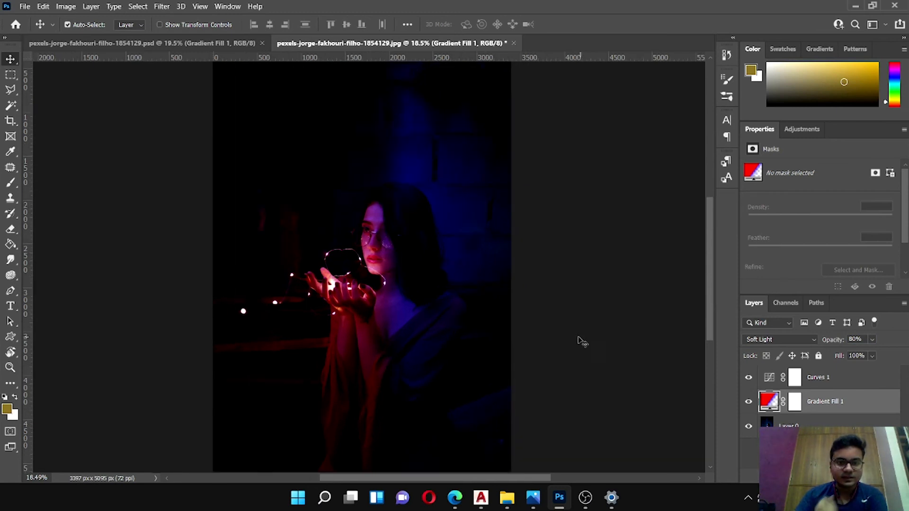
pyautogui.hscroll(-1, 344, 331)
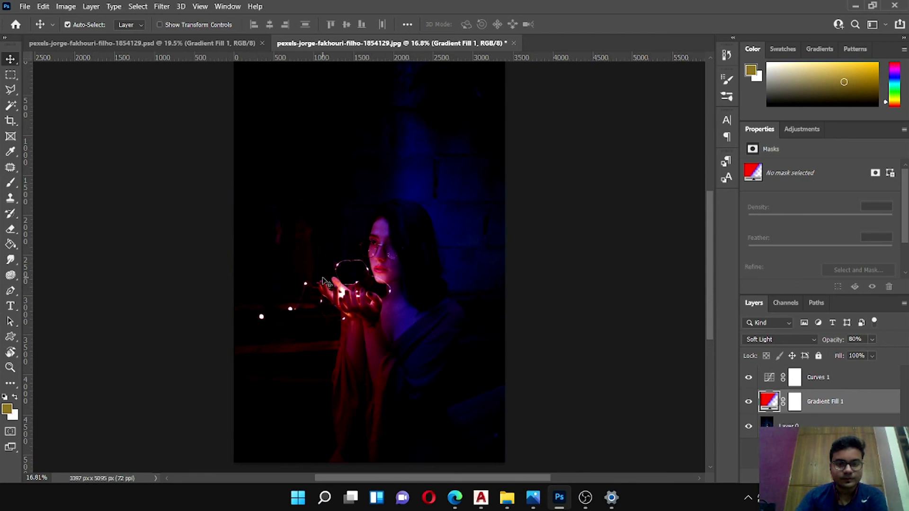
pyautogui.scroll(-1, 323, 280)
pyautogui.scroll(2, 323, 280)
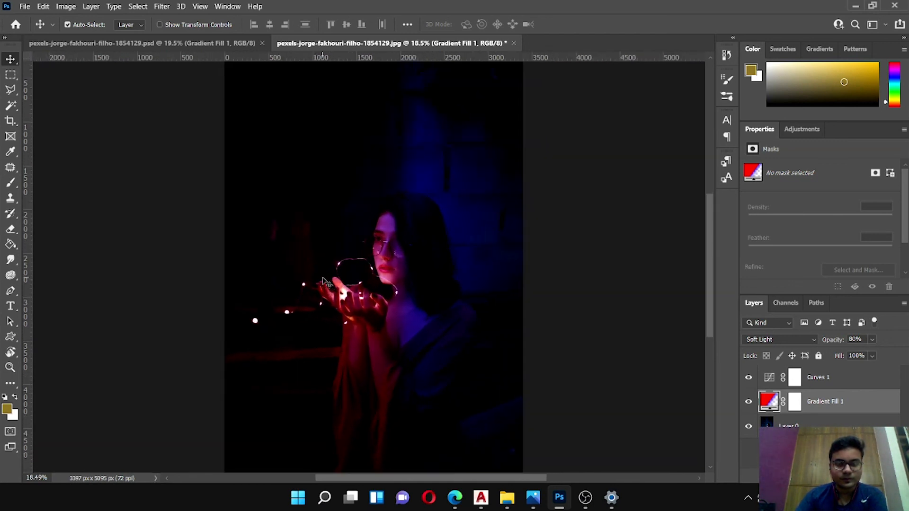